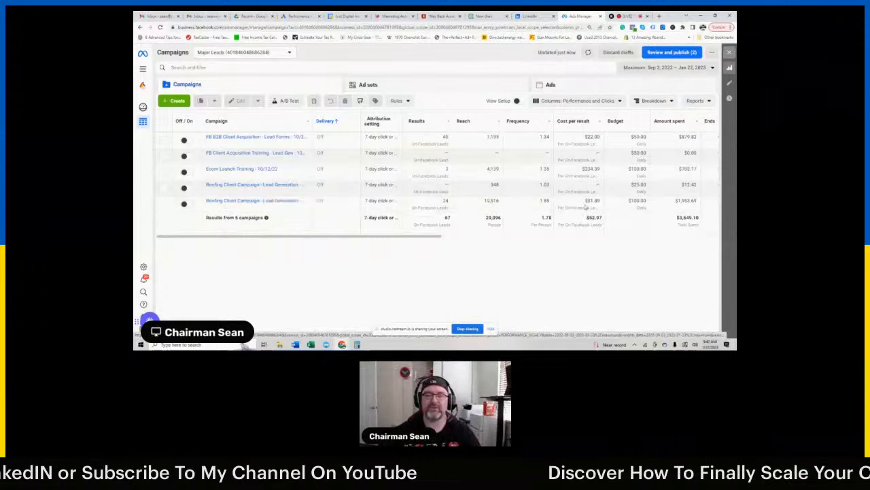
- Create a new campaign with the Leads objective, leaving no existing campaign selected
click(585, 204)
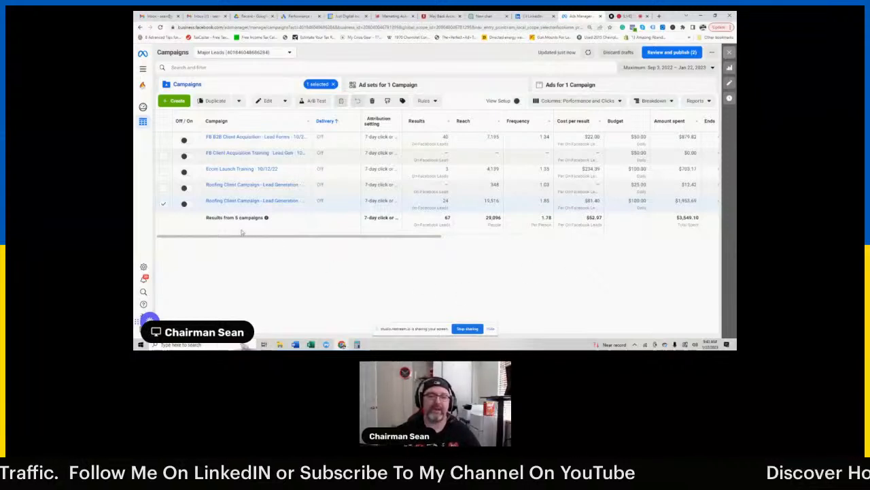
click(163, 206)
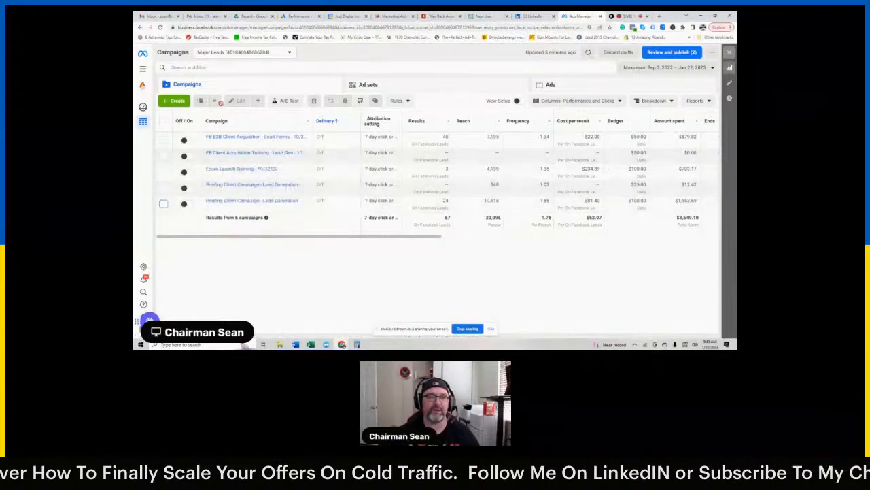
click(176, 101)
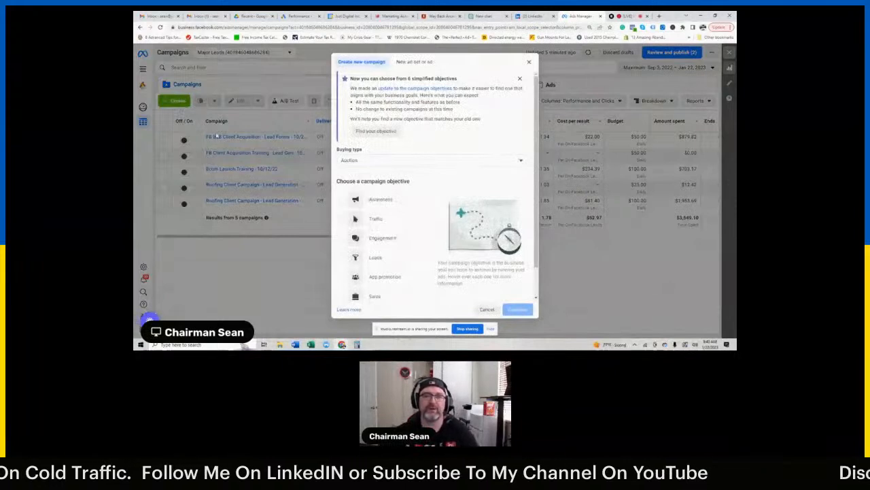
scroll(370, 219, down, 1)
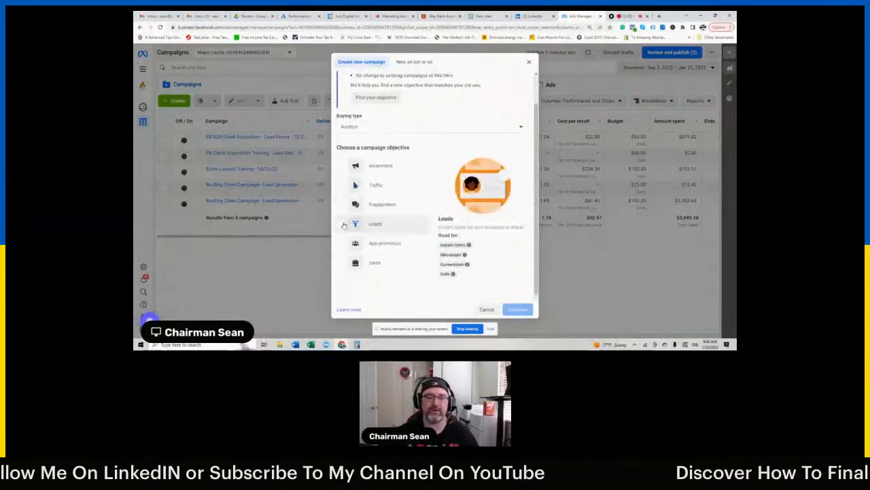
click(344, 225)
click(520, 310)
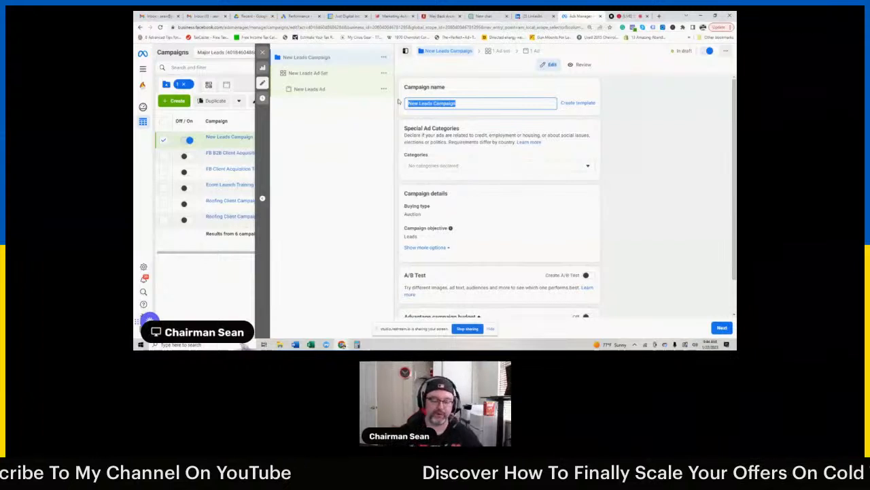
- Name the new campaign "Accounting Professionals - Lead Gen - Forms - 1/22/23"
text(Accounting)
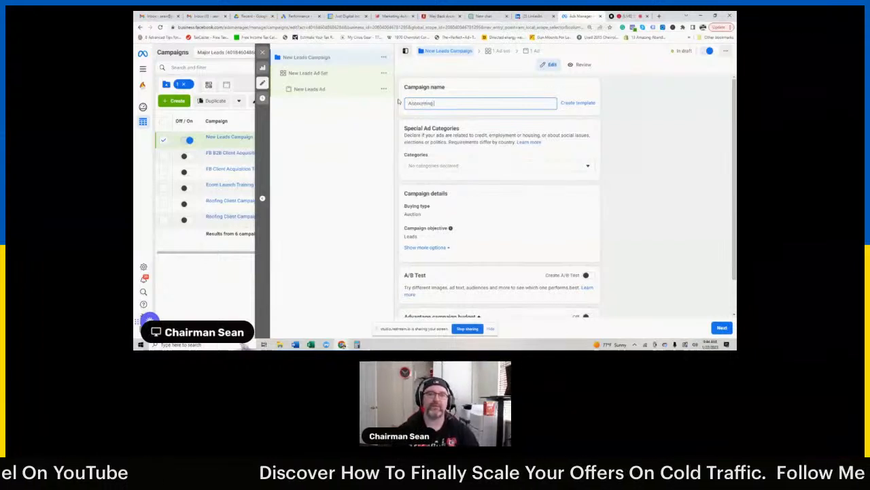
text( Pro)
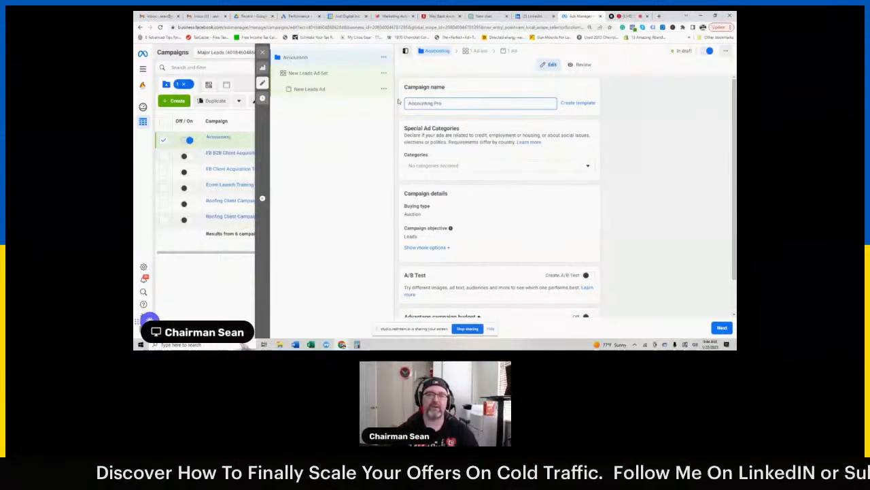
text(fessio)
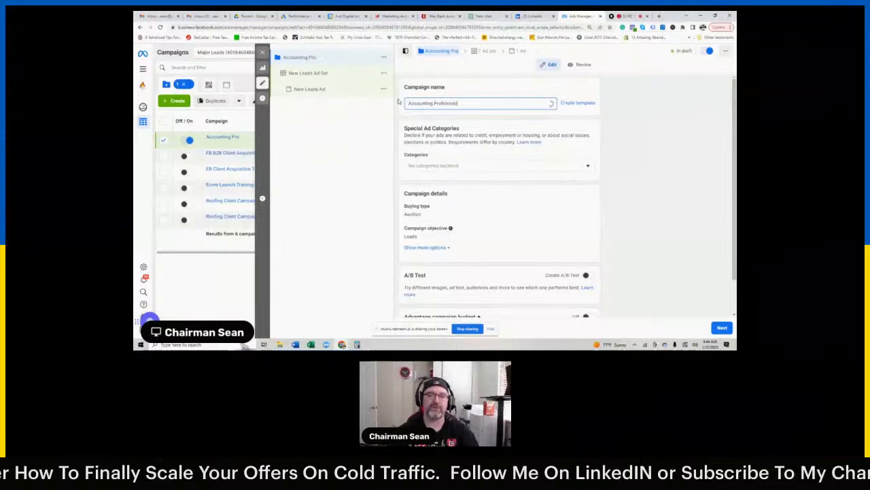
text(nals - Lead Gen)
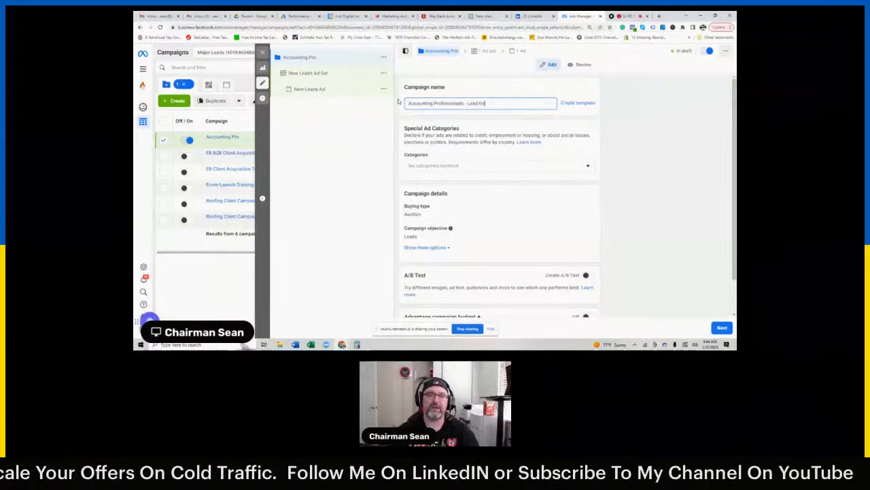
text( - Firms)
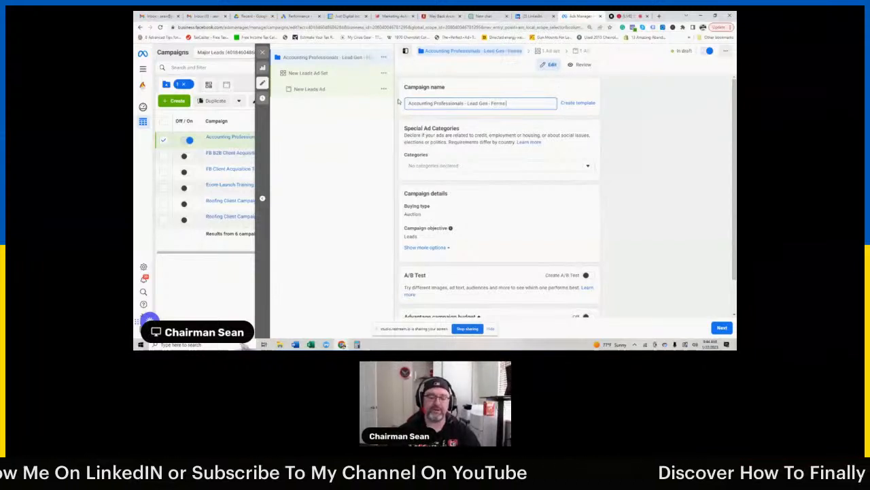
text( - 1/22)
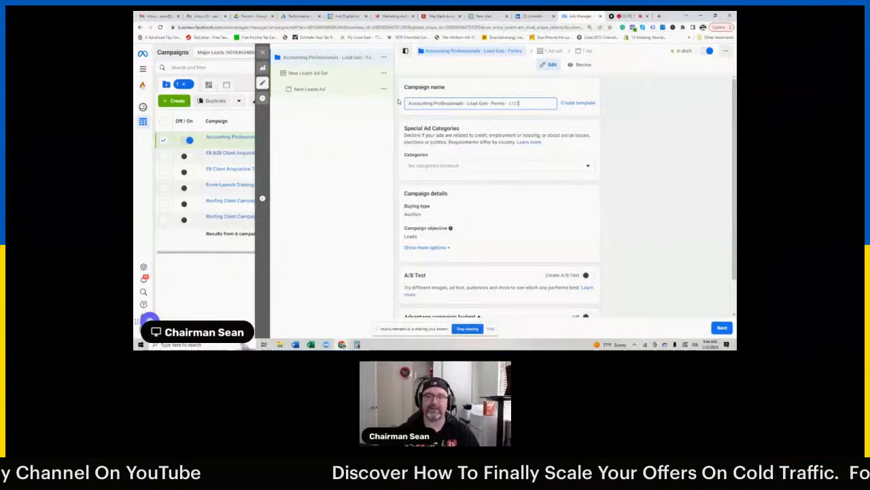
text(/23)
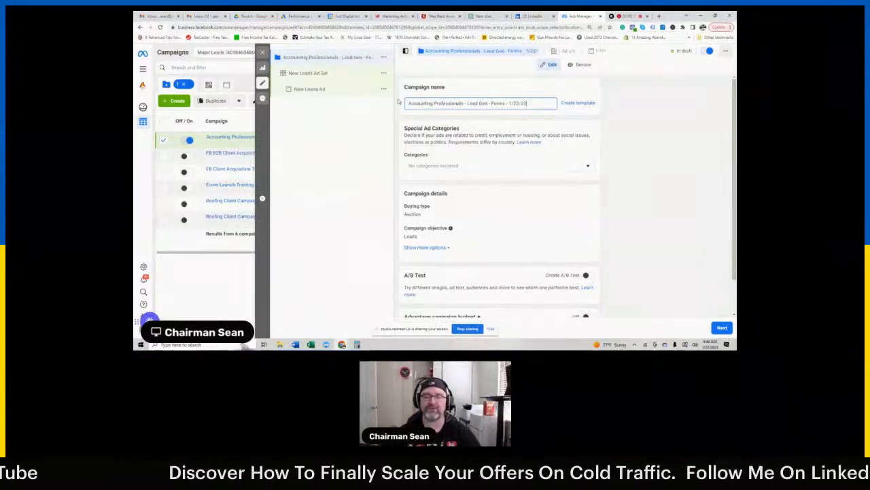
- Turn on Advantage campaign budget and set the campaign's daily budget to $50.00
scroll(627, 212, down, 1)
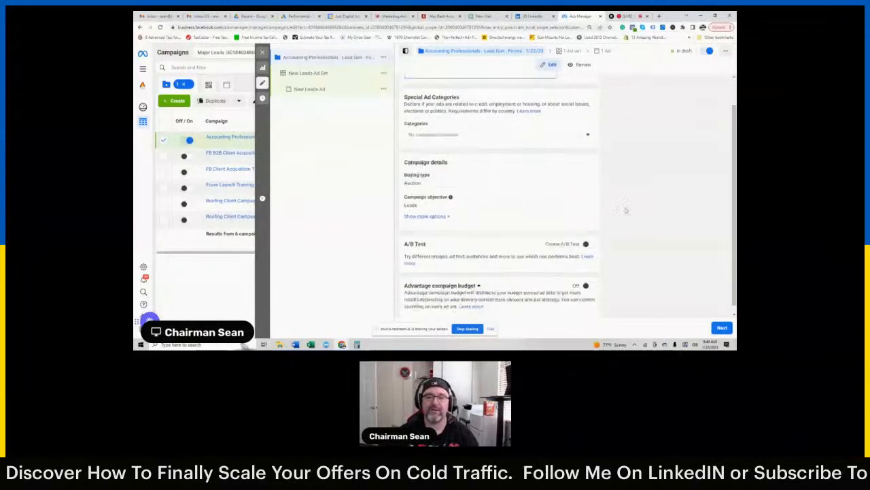
click(589, 278)
scroll(630, 204, down, 3)
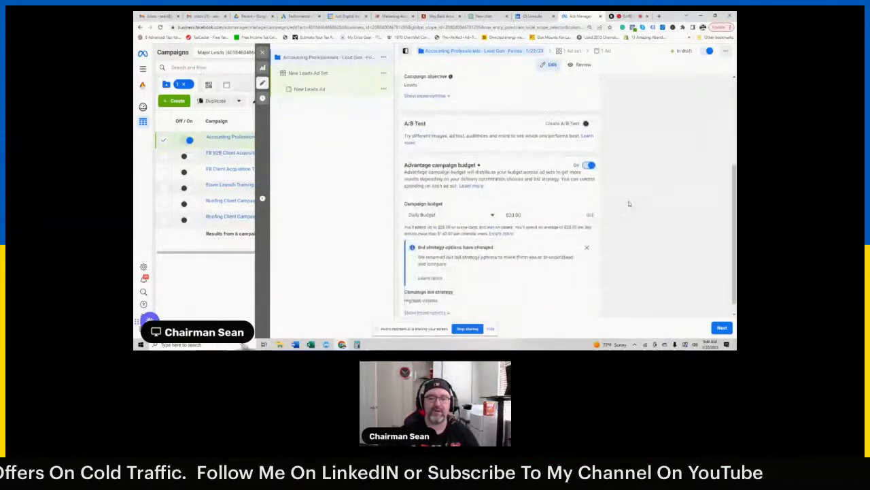
drag(525, 200, 505, 198)
text(50.00)
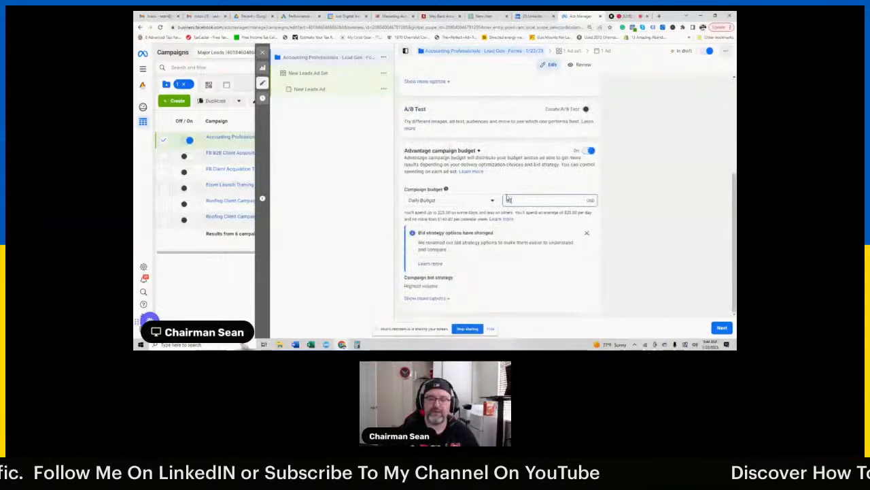
click(664, 215)
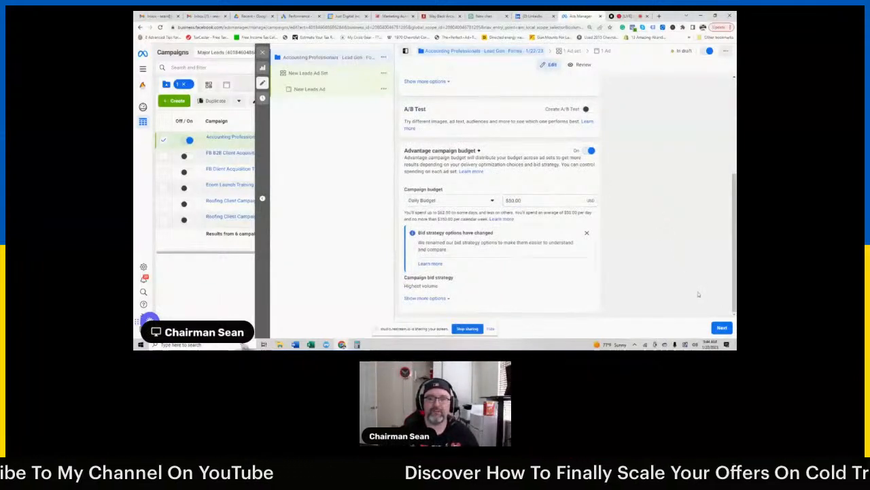
- Continue to the campaign's ad set and name it "Accounting Professionals"
click(721, 328)
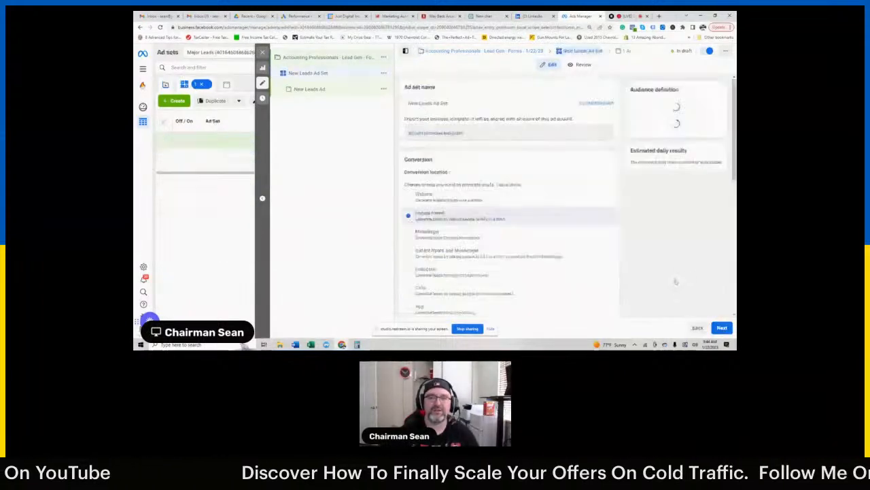
drag(448, 103, 403, 106)
text(Accounting Professionals)
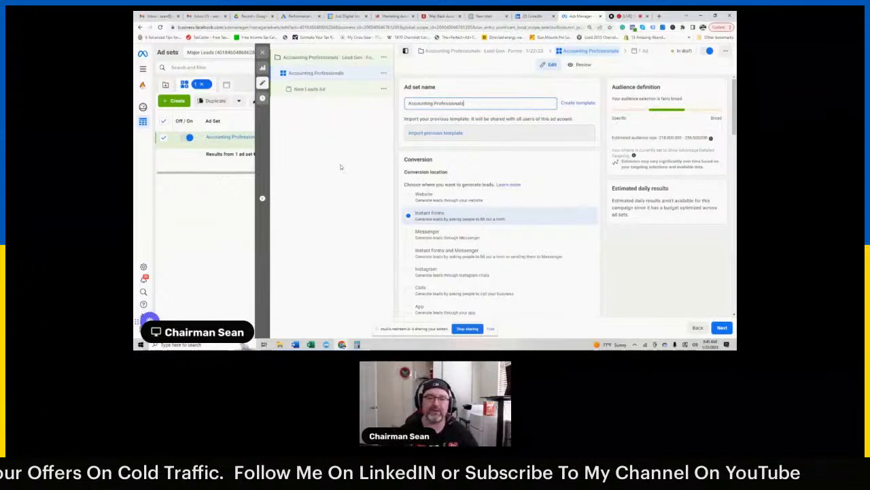
- Set the audience's location targeting for the United States to "People living in this location"
scroll(435, 170, down, 3)
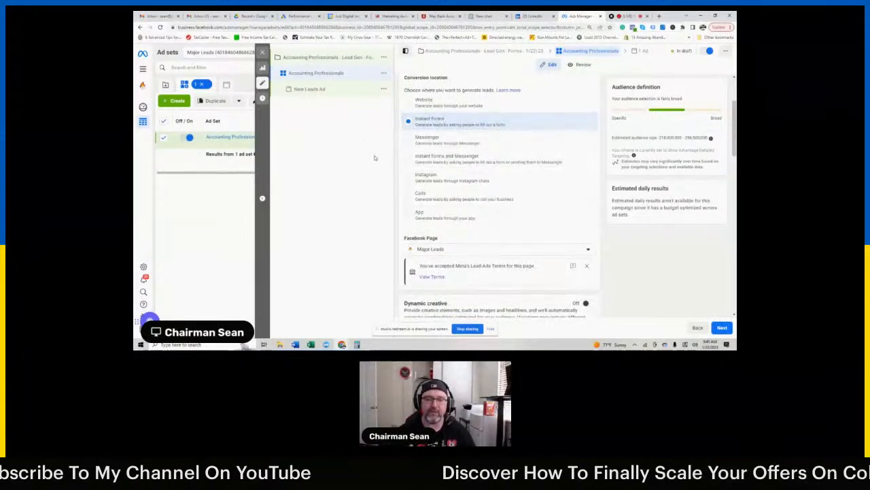
scroll(651, 250, down, 3)
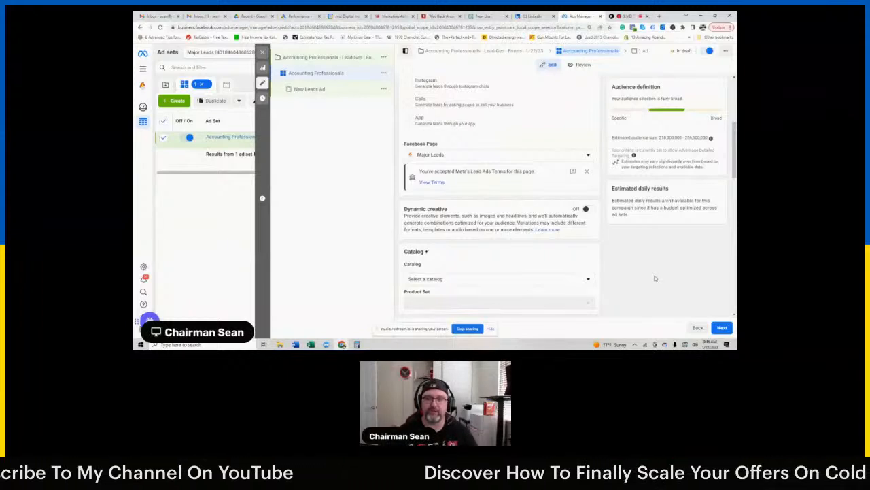
scroll(655, 278, down, 3)
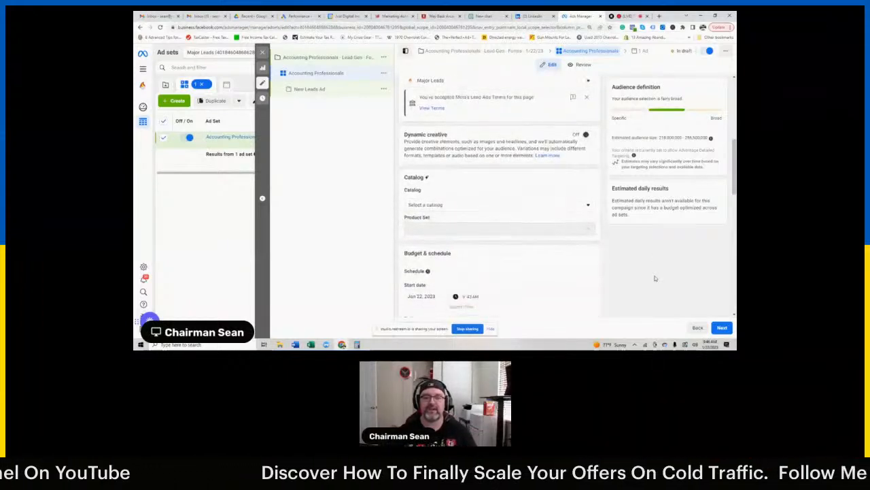
scroll(655, 278, down, 3)
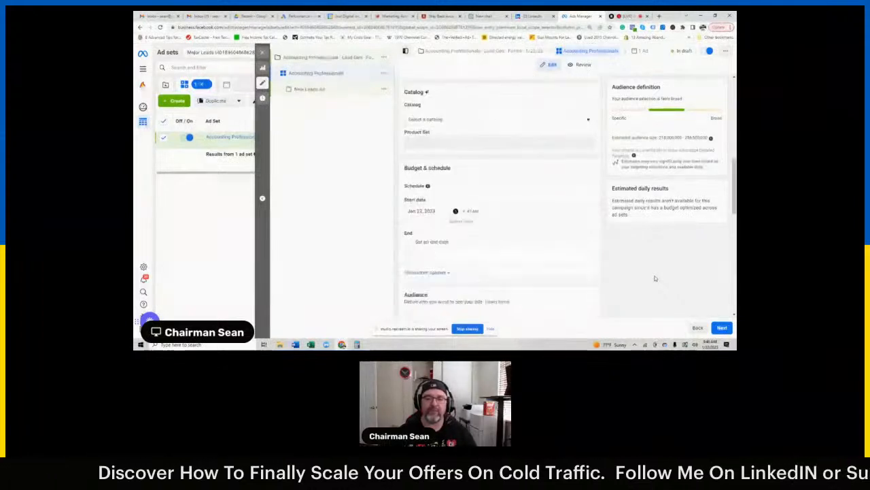
scroll(500, 261, down, 5)
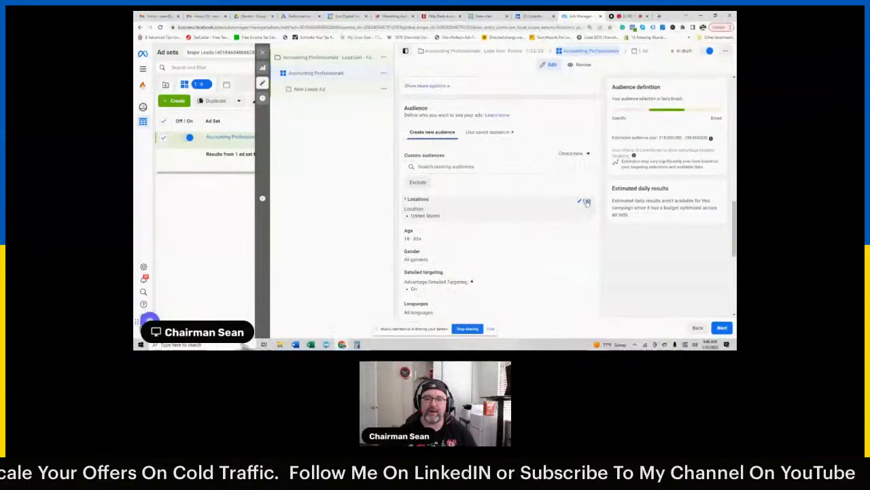
click(587, 202)
click(496, 211)
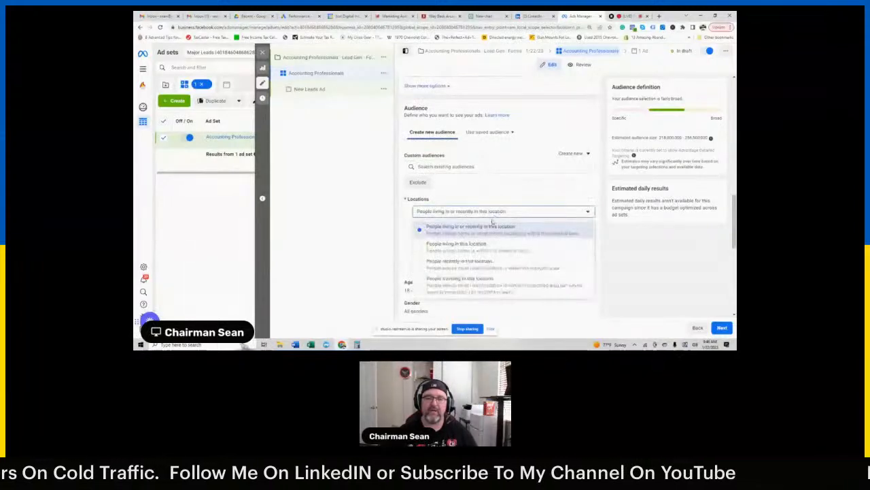
click(477, 253)
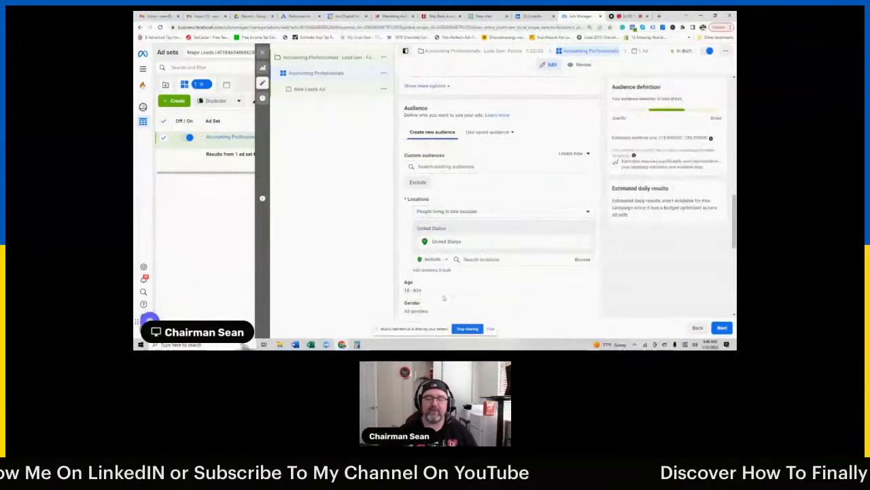
- Set the audience's age range to 35 through 55
click(584, 283)
scroll(516, 287, down, 1)
scroll(516, 286, down, 1)
click(420, 229)
scroll(427, 286, down, 2)
scroll(427, 287, down, 4)
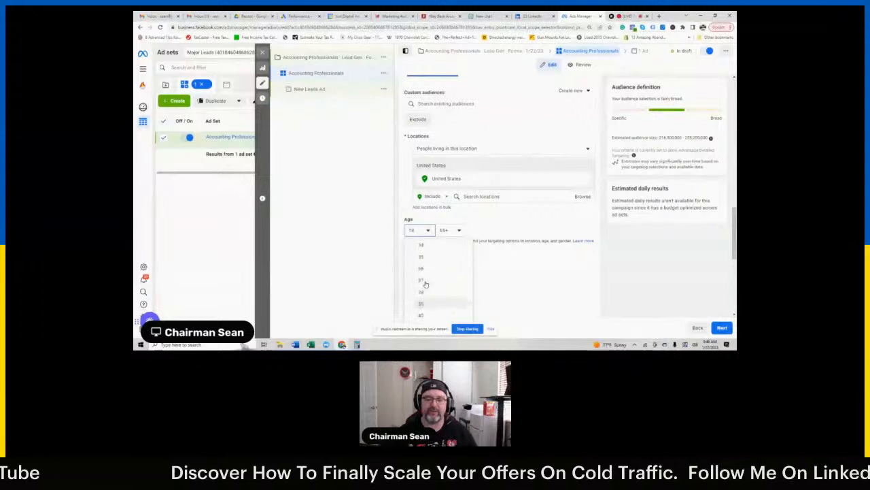
click(416, 257)
click(459, 232)
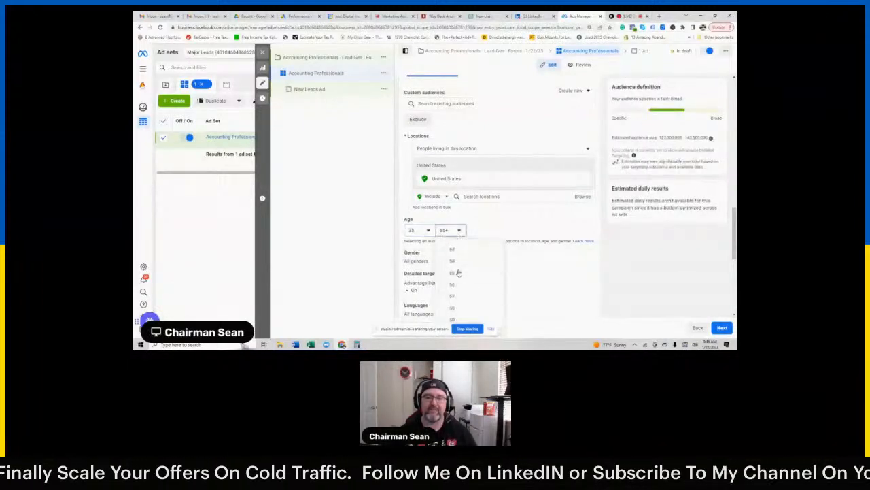
click(441, 272)
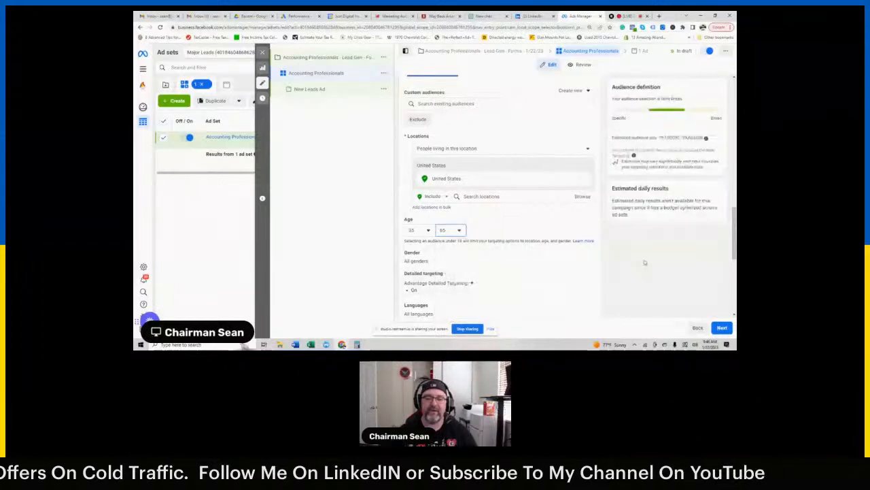
- Search detailed targeting for "accountants" and add the interest Institute of Management Accountants (professional organization) to the ad set's audience
scroll(585, 267, down, 1)
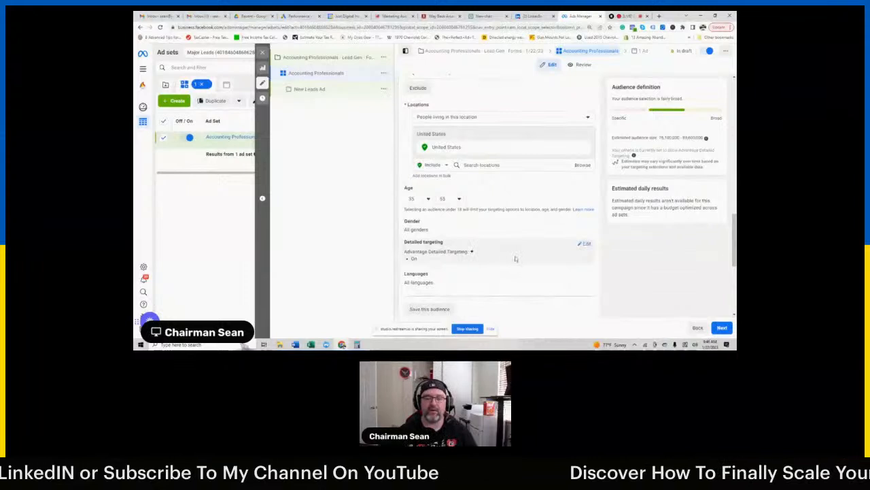
scroll(515, 259, up, 3)
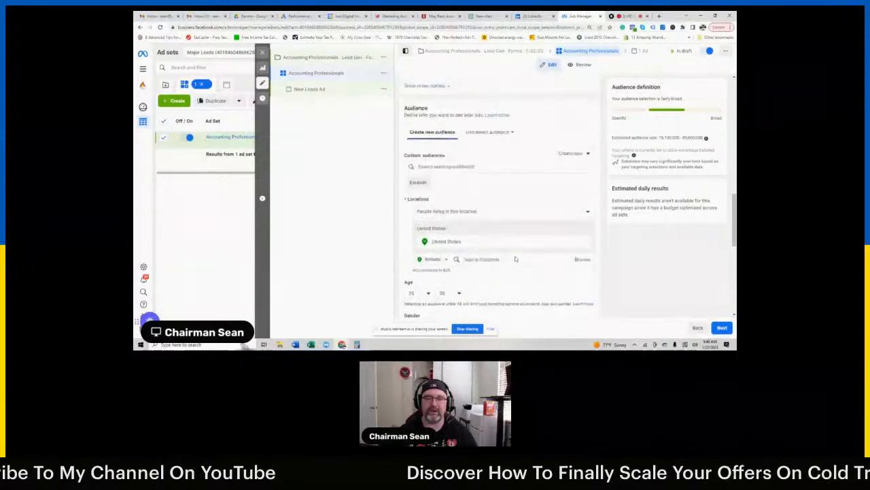
scroll(516, 257, down, 3)
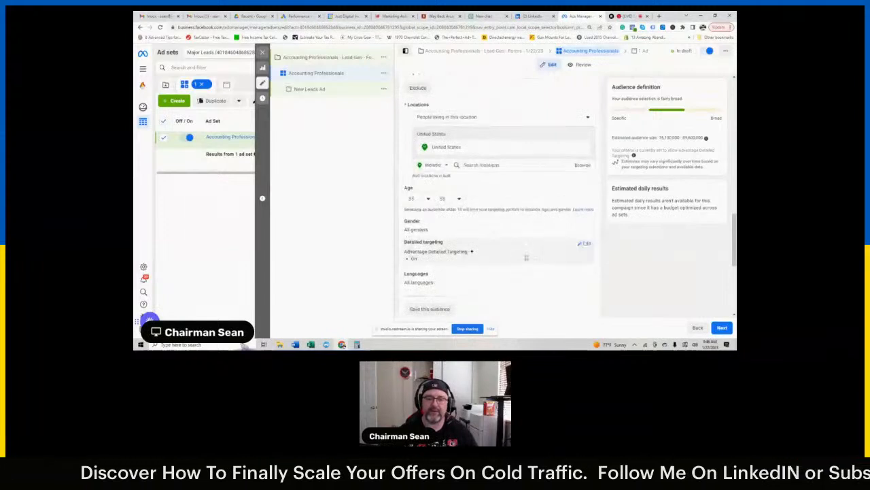
scroll(570, 252, down, 2)
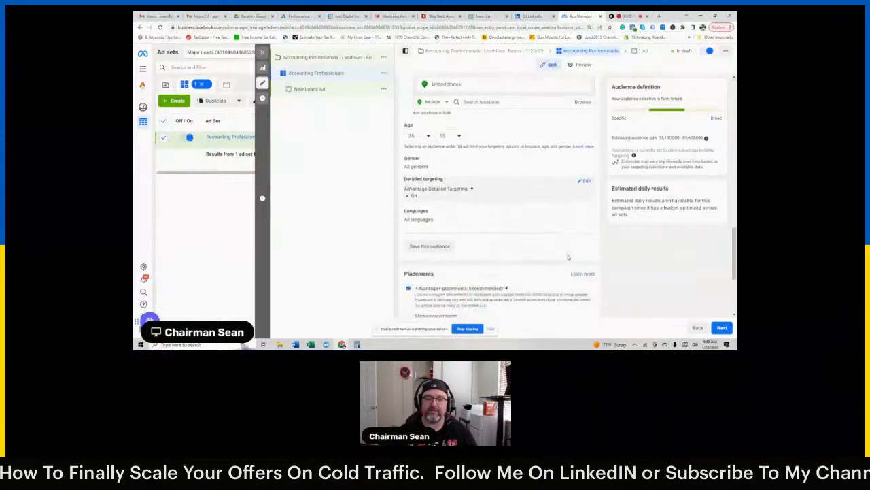
click(588, 183)
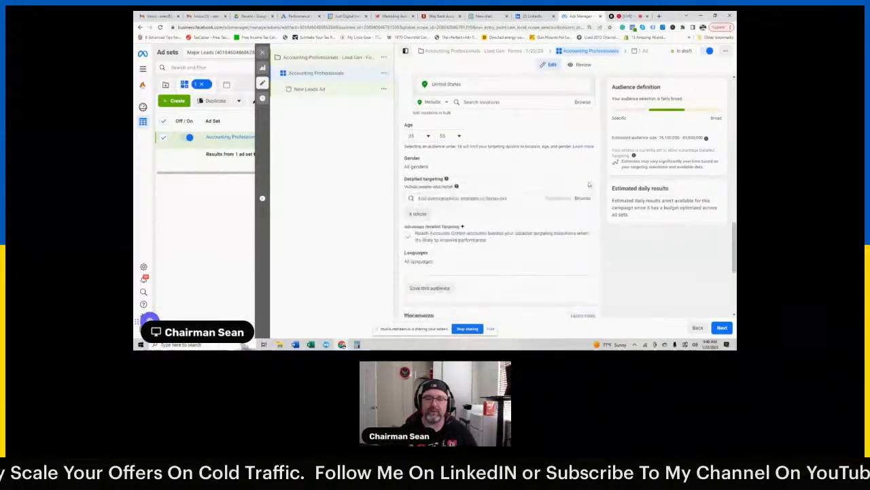
click(508, 199)
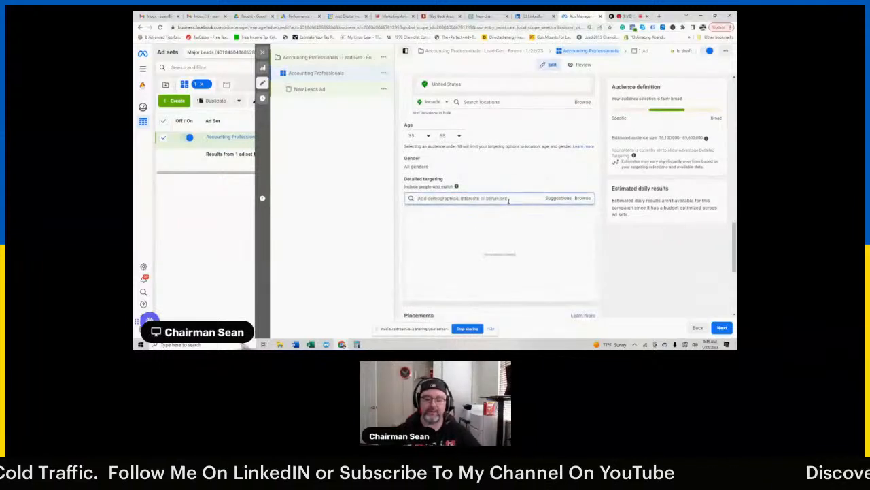
text(accountan)
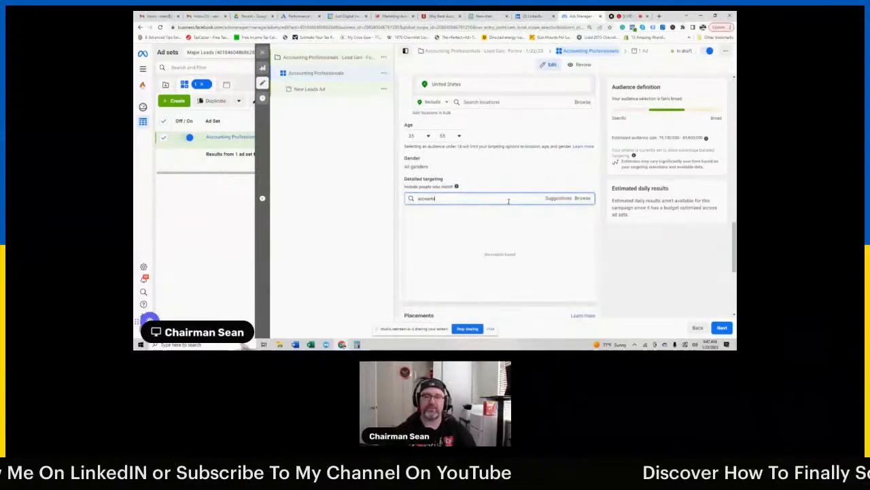
text(ts)
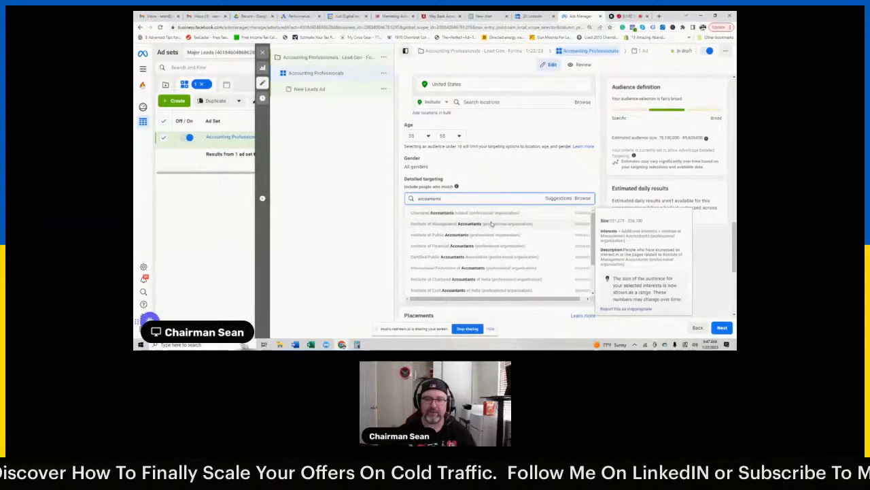
click(491, 225)
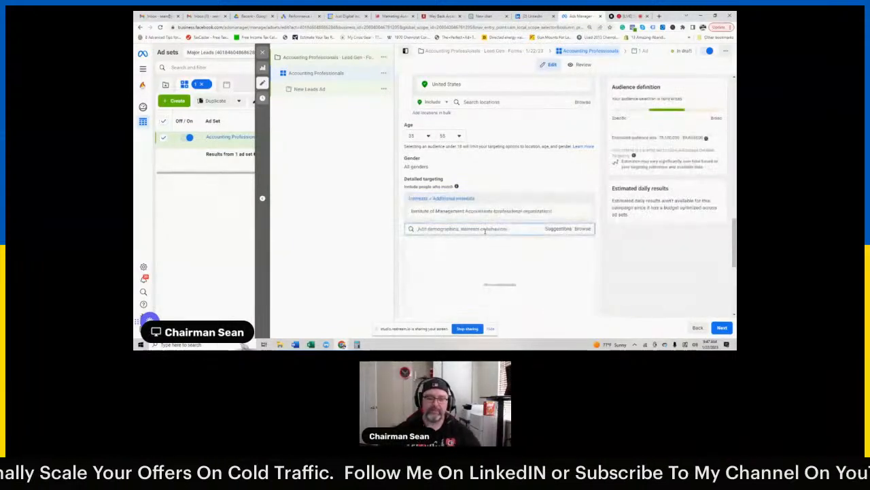
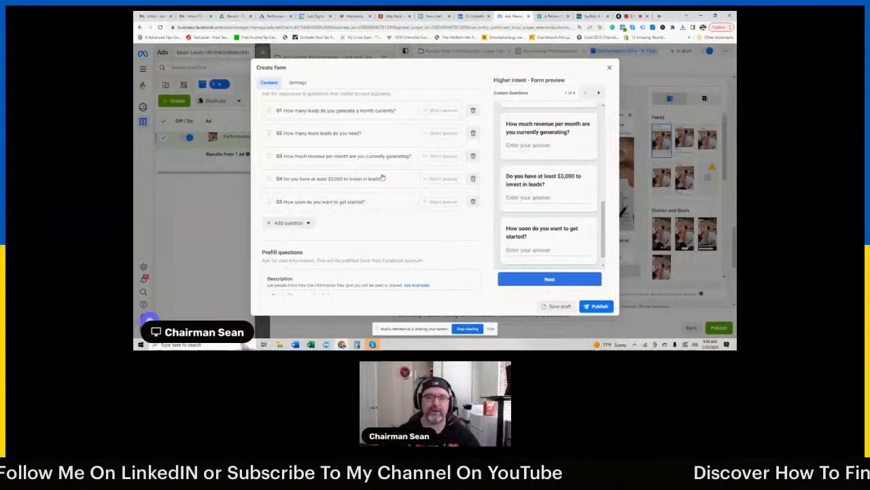
- Extend the form's prefill questions description with "check to see if you're putting in a current phone and email."
scroll(381, 178, down, 2)
scroll(381, 175, down, 4)
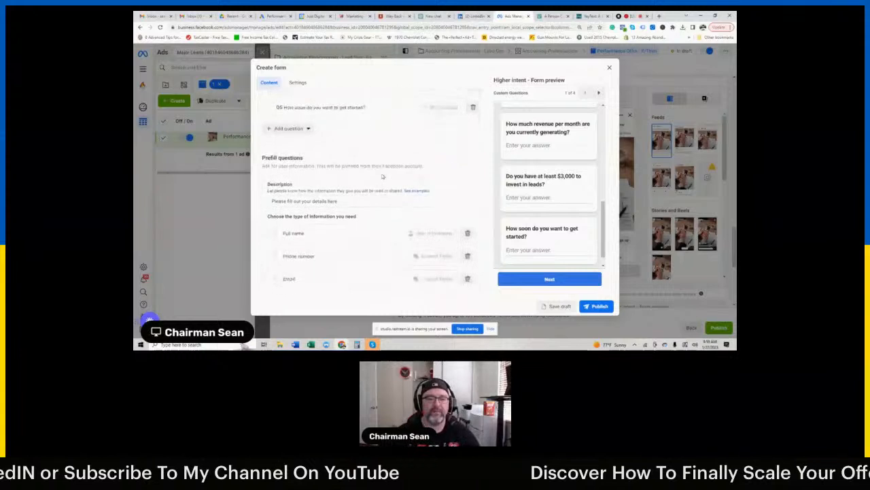
scroll(345, 182, down, 2)
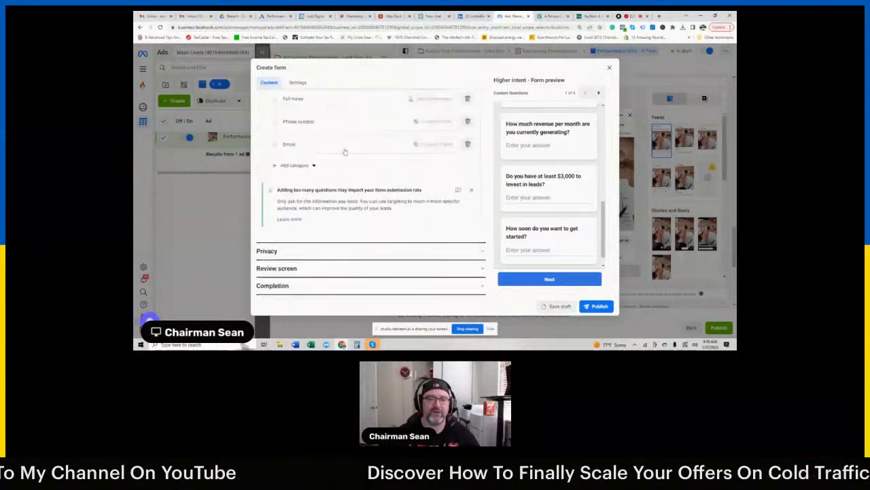
scroll(351, 134, up, 3)
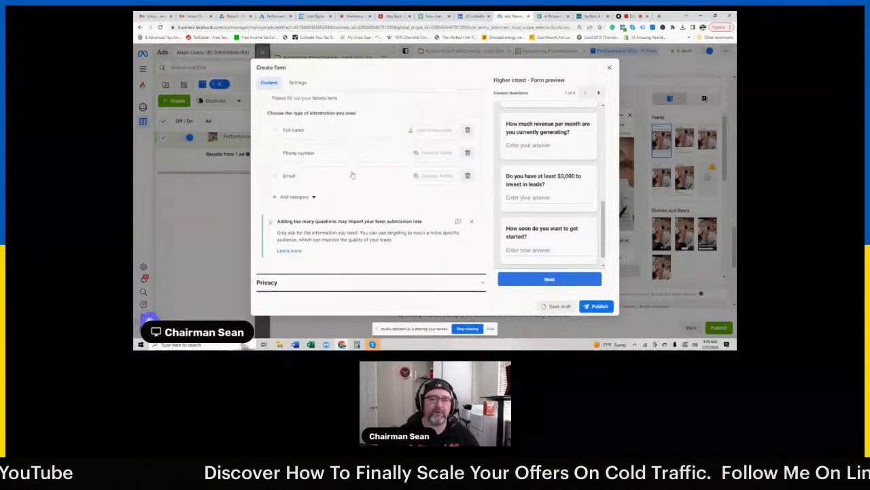
scroll(359, 190, up, 2)
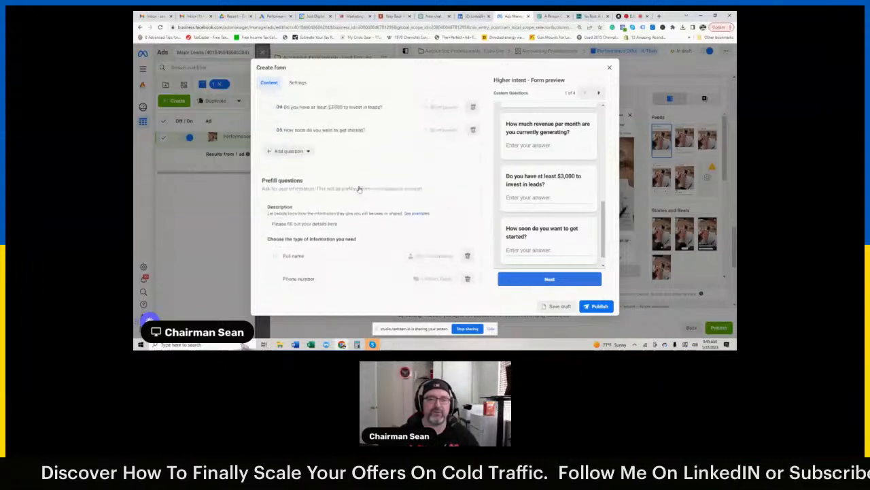
click(359, 224)
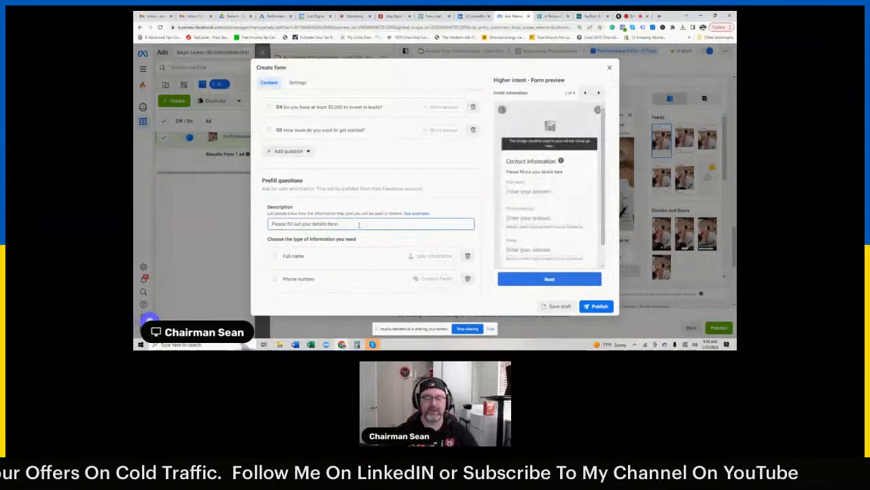
text(c)
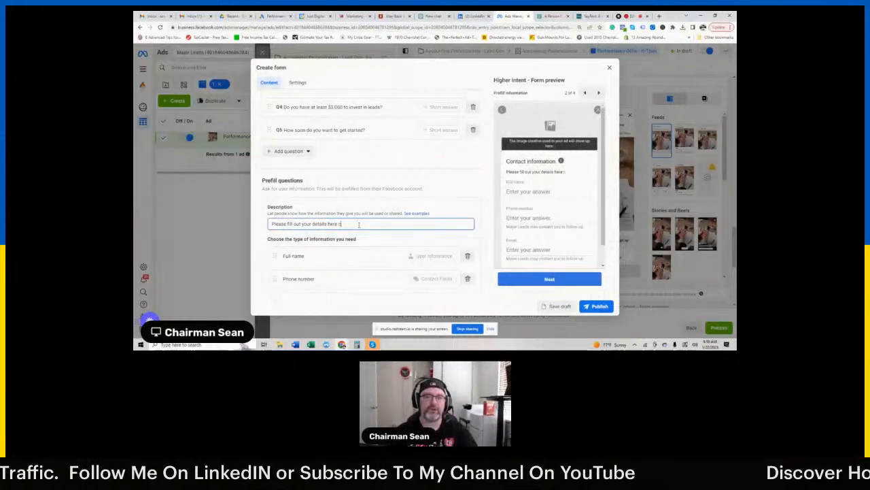
text(heck to see if yo)
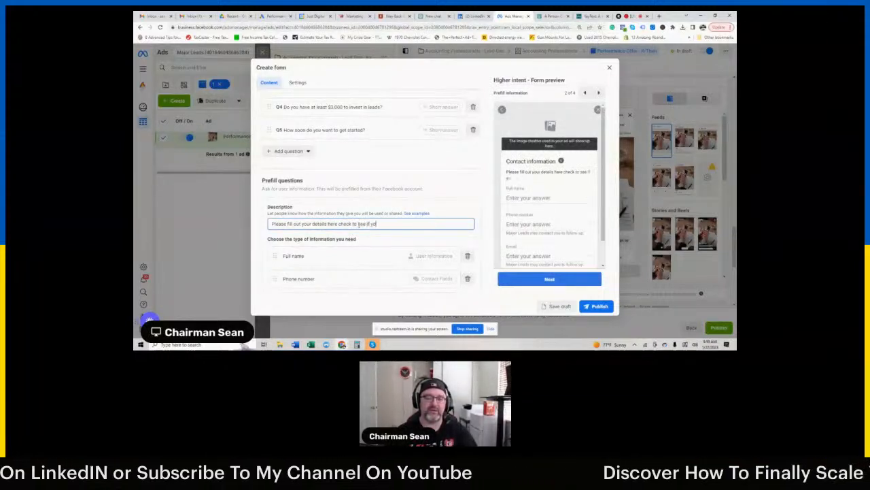
text(u're putting in)
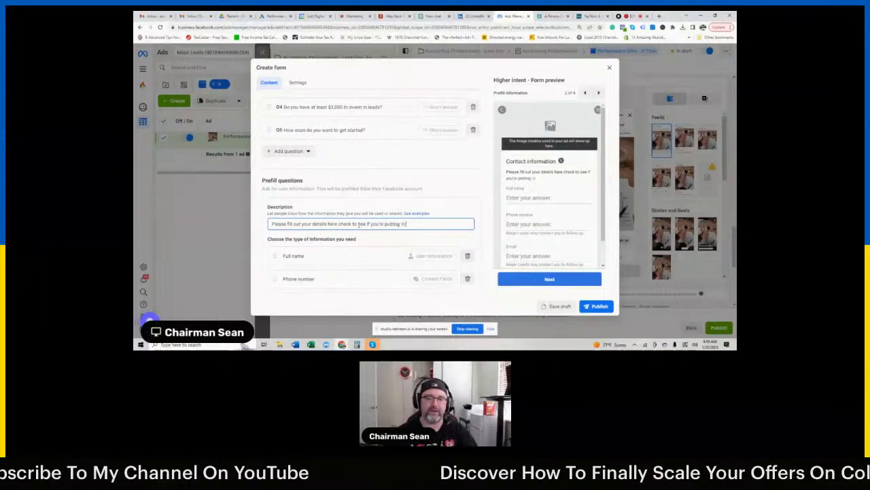
text( a current phone nu)
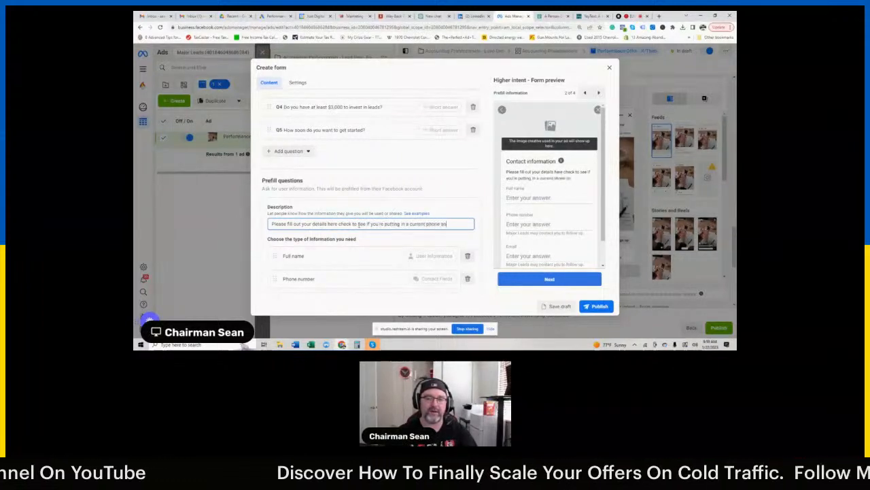
key(BackSpace)
key(BackSpace)
text(and email.)
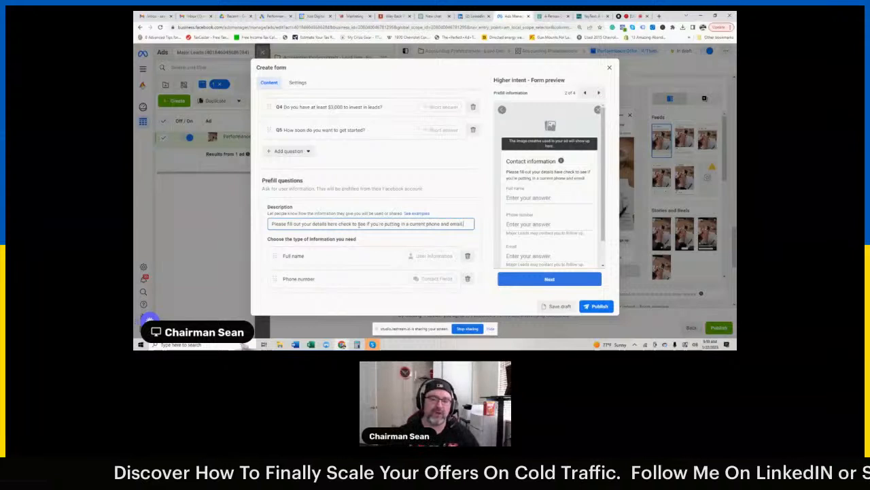
- Review the lead form's requested contact fields, privacy policy link, review screen and completion message with its call-to-action settings
scroll(358, 224, down, 1)
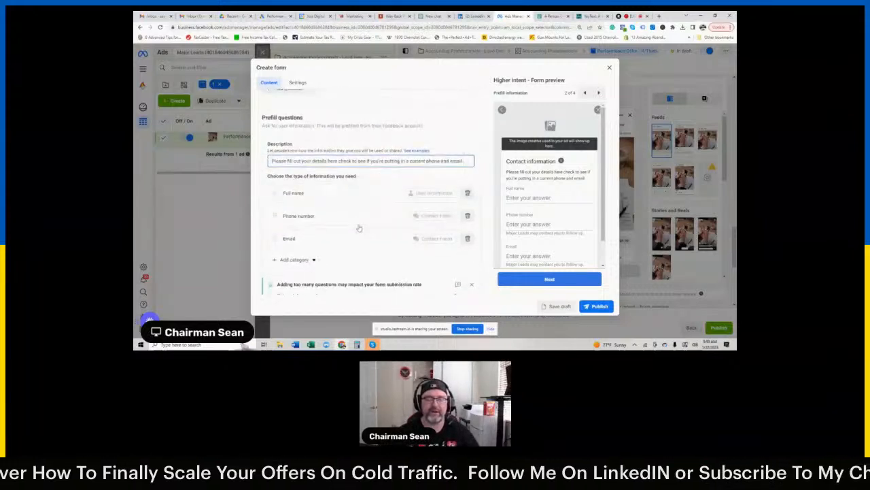
scroll(359, 227, down, 1)
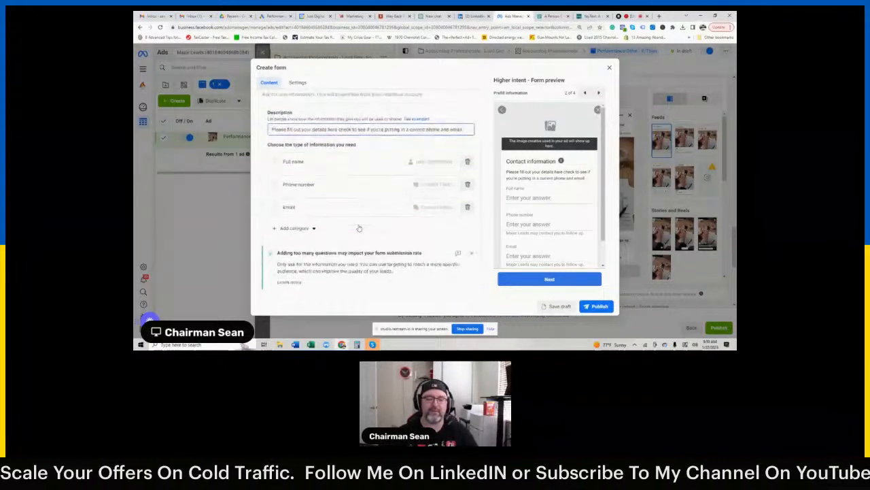
scroll(358, 228, down, 2)
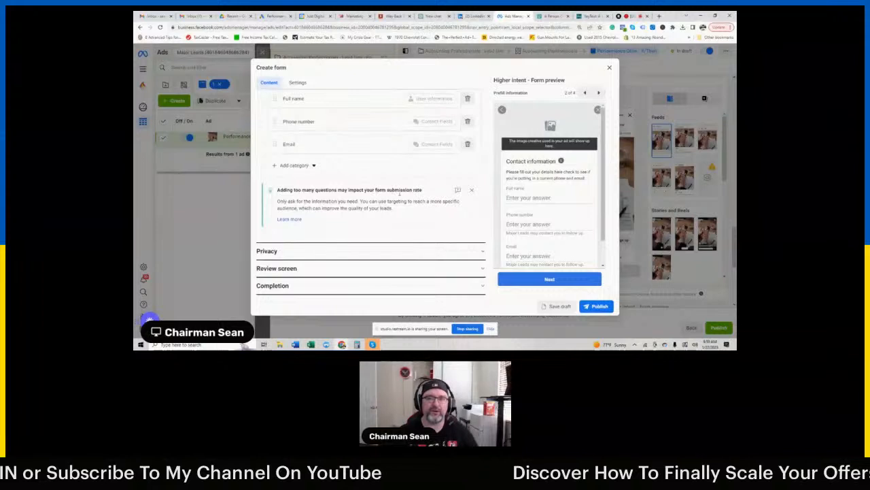
click(377, 251)
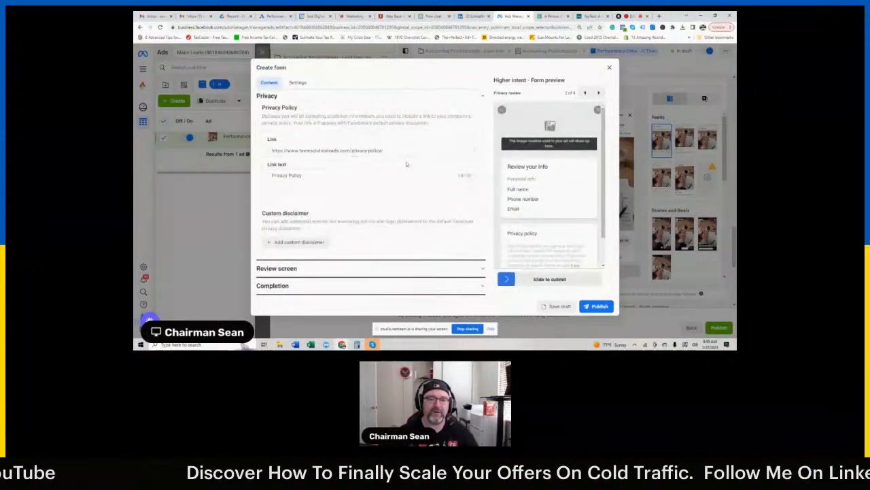
click(374, 268)
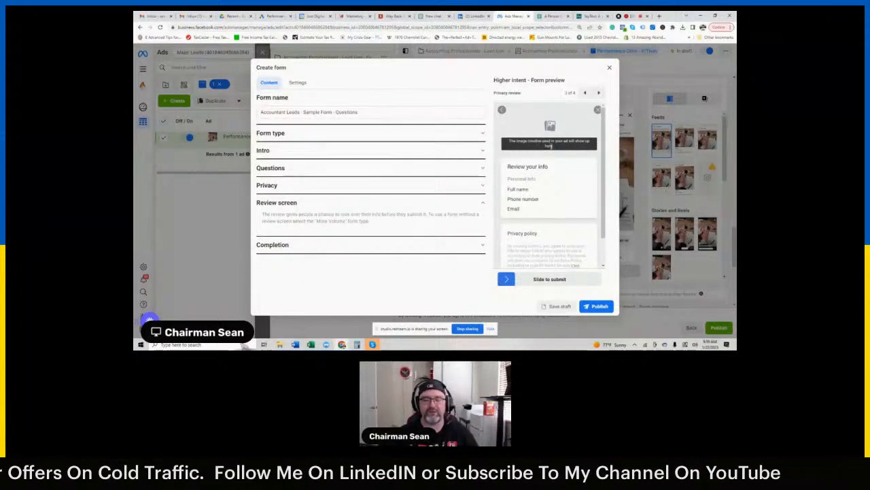
click(344, 246)
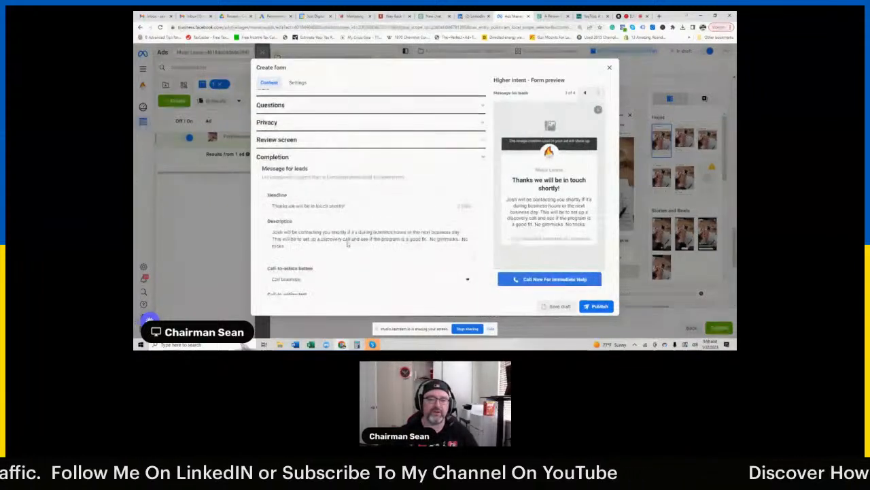
scroll(346, 243, down, 2)
scroll(360, 228, up, 3)
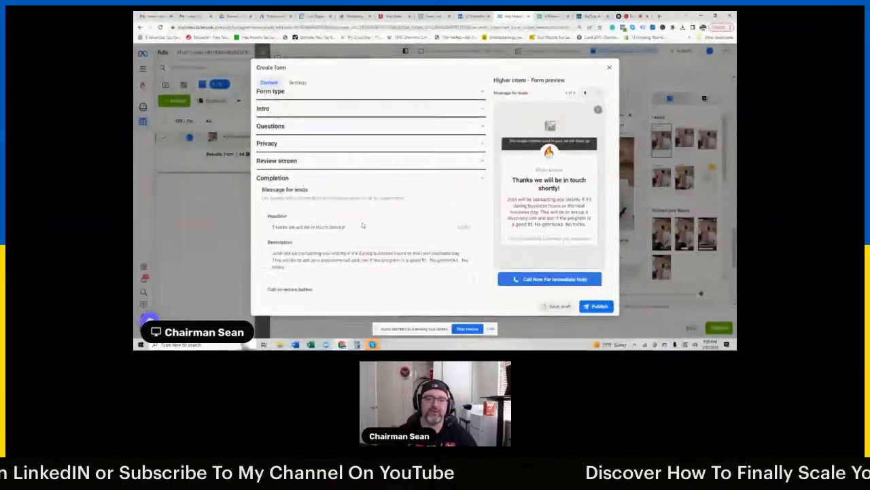
scroll(362, 225, down, 3)
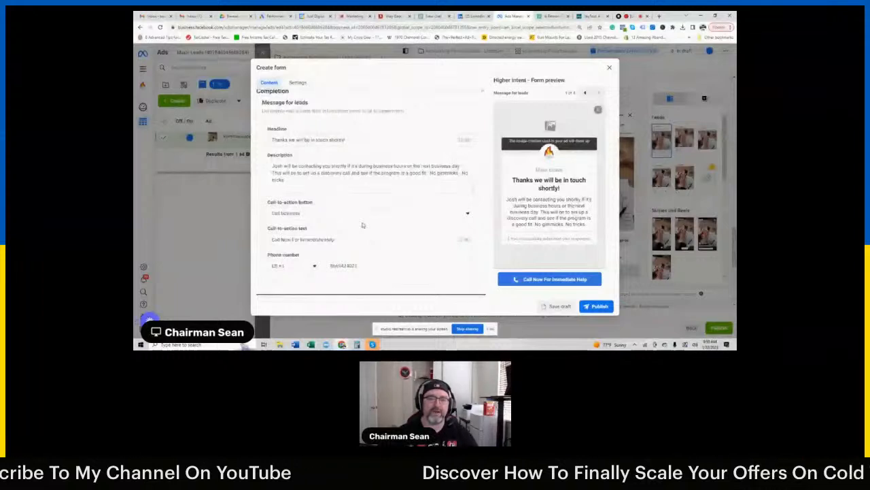